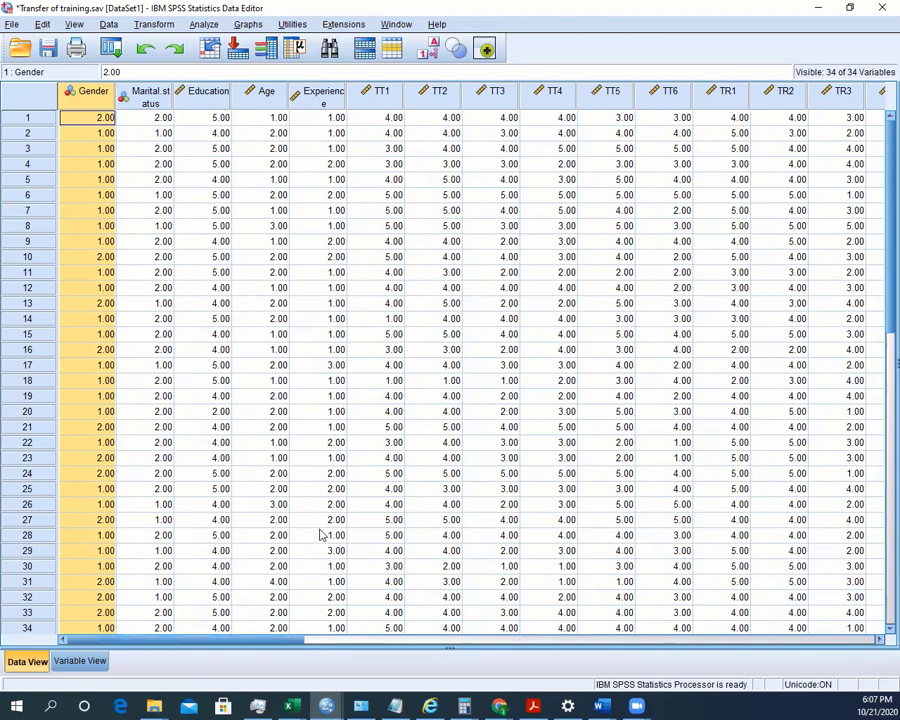
Open Compute Variable and reset it, clearing the leftover TT1–TT6 average expression and target
{"action": "left_click_drag", "start_coordinate": [281, 642], "coordinate": [342, 658]}
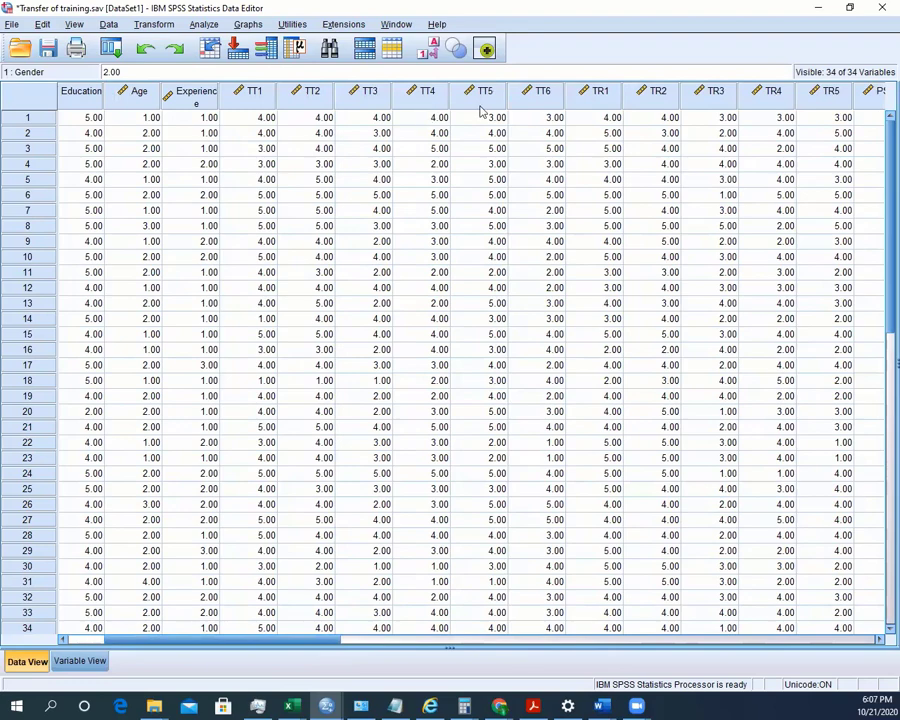
{"action": "left_click_drag", "start_coordinate": [331, 645], "coordinate": [358, 642]}
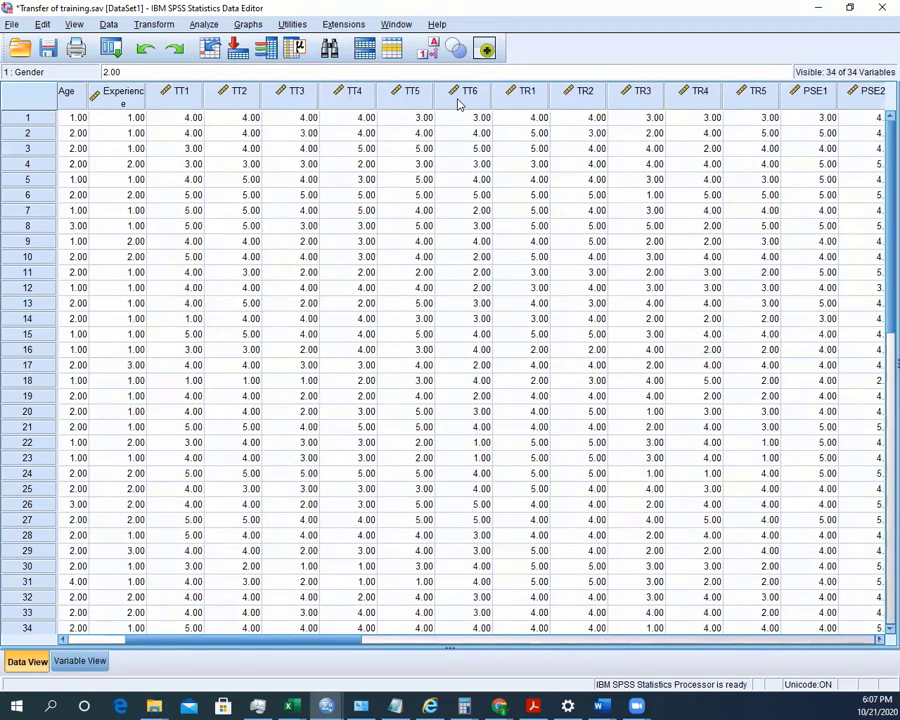
{"action": "left_click_drag", "start_coordinate": [346, 643], "coordinate": [400, 643]}
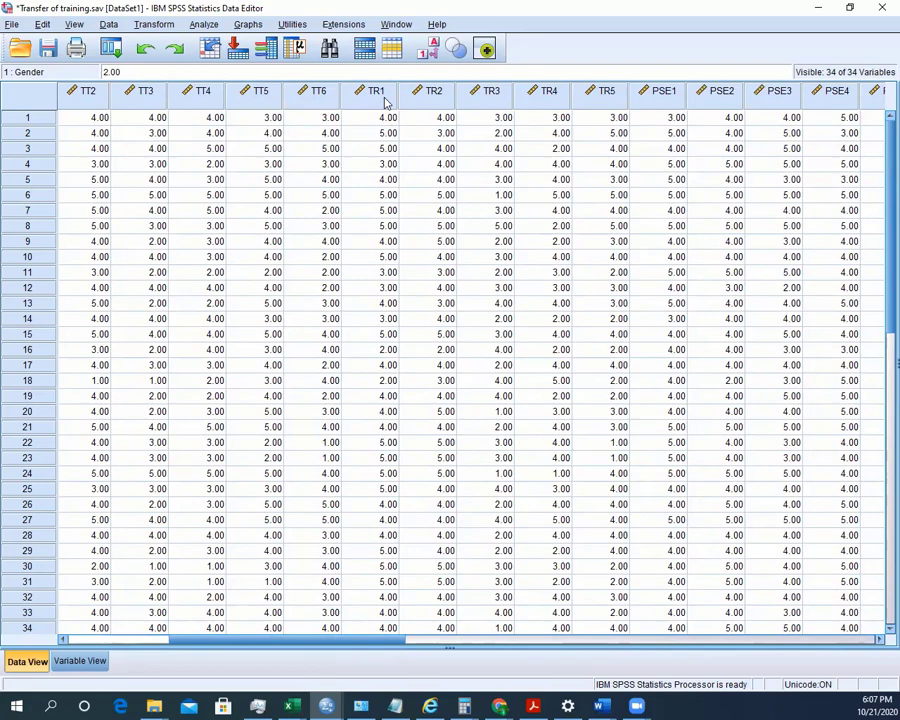
{"action": "left_click_drag", "start_coordinate": [388, 645], "coordinate": [445, 657]}
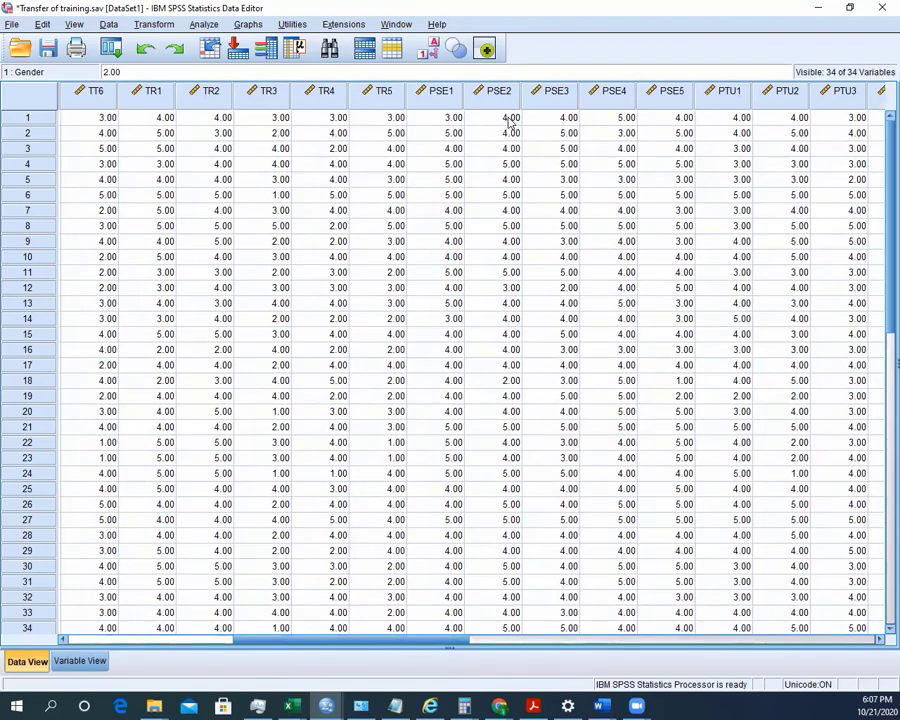
{"action": "left_click_drag", "start_coordinate": [424, 641], "coordinate": [510, 642]}
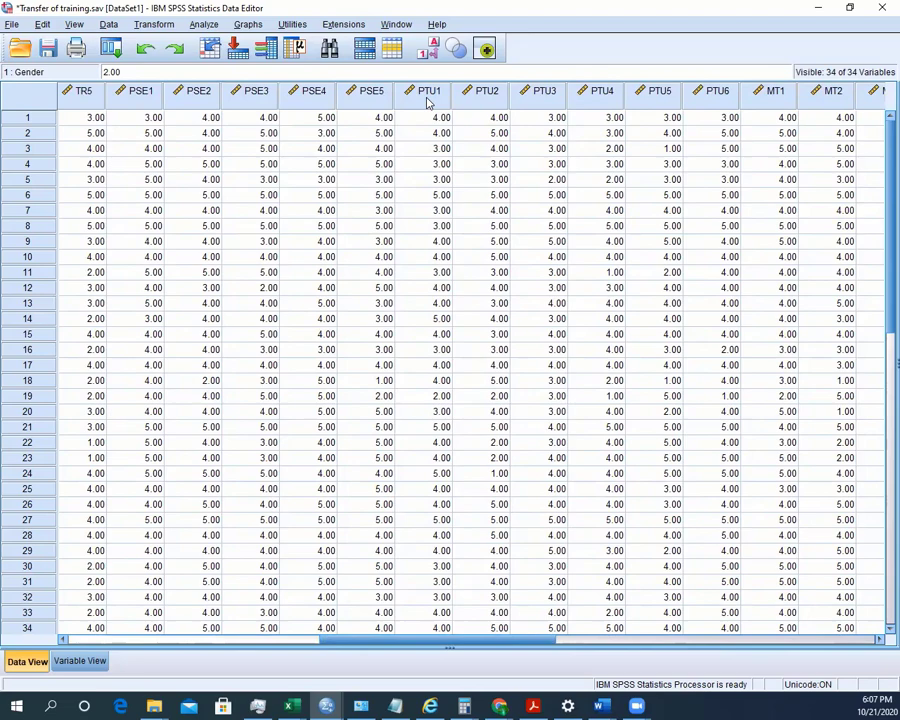
{"action": "left_click_drag", "start_coordinate": [516, 645], "coordinate": [595, 651]}
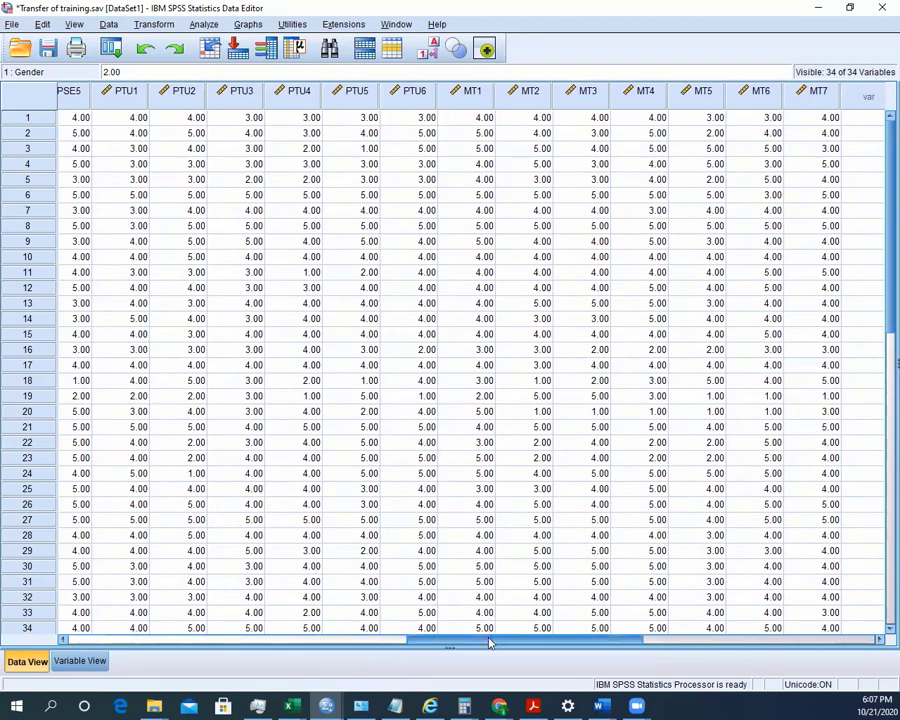
{"action": "left_click_drag", "start_coordinate": [490, 643], "coordinate": [181, 643]}
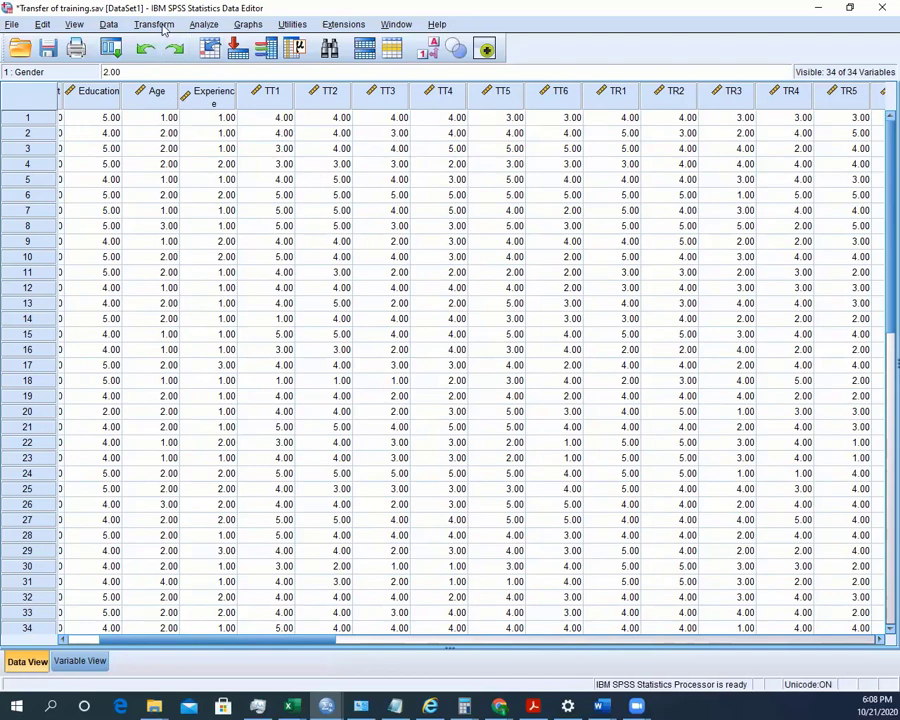
{"action": "left_click", "coordinate": [160, 25]}
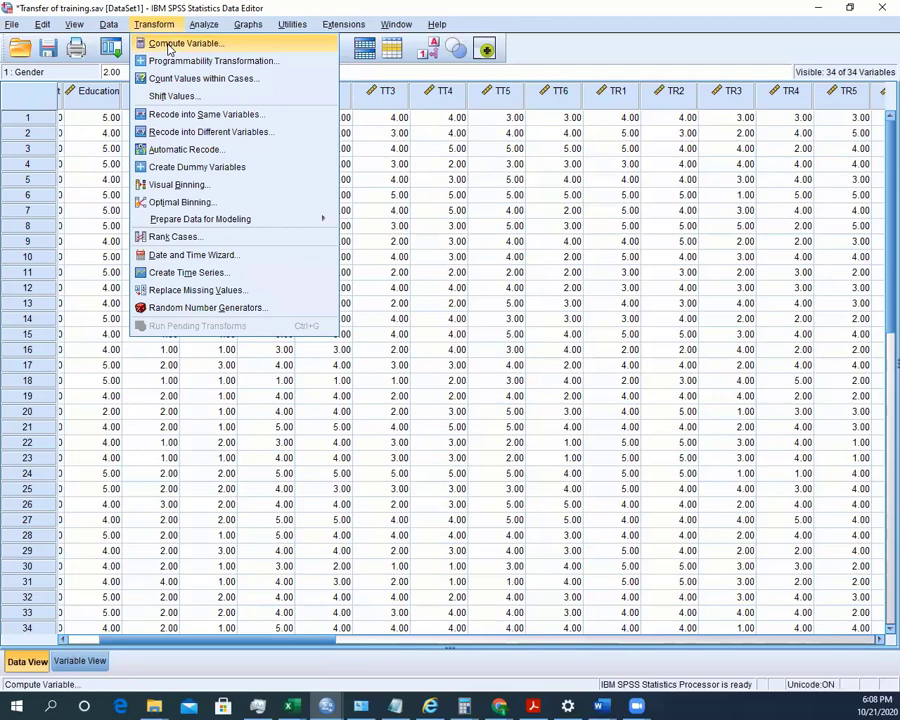
{"action": "left_click", "coordinate": [180, 43]}
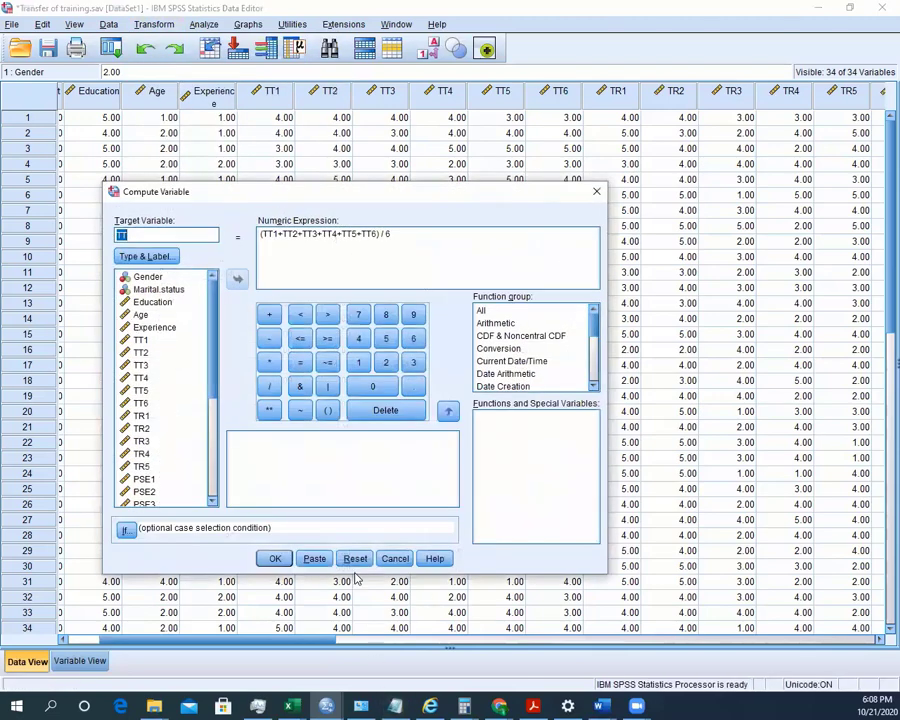
{"action": "left_click", "coordinate": [355, 558]}
{"action": "left_click", "coordinate": [201, 236]}
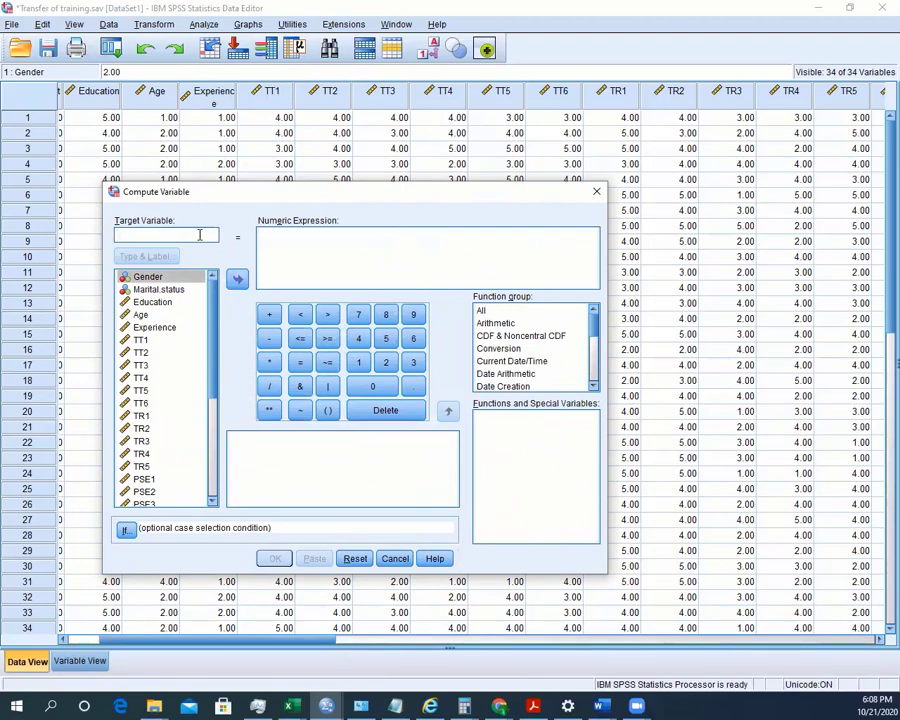
Name the target variable TT and start the bracketed expression with TT1 + TT2
{"action": "type", "text": "TT"}
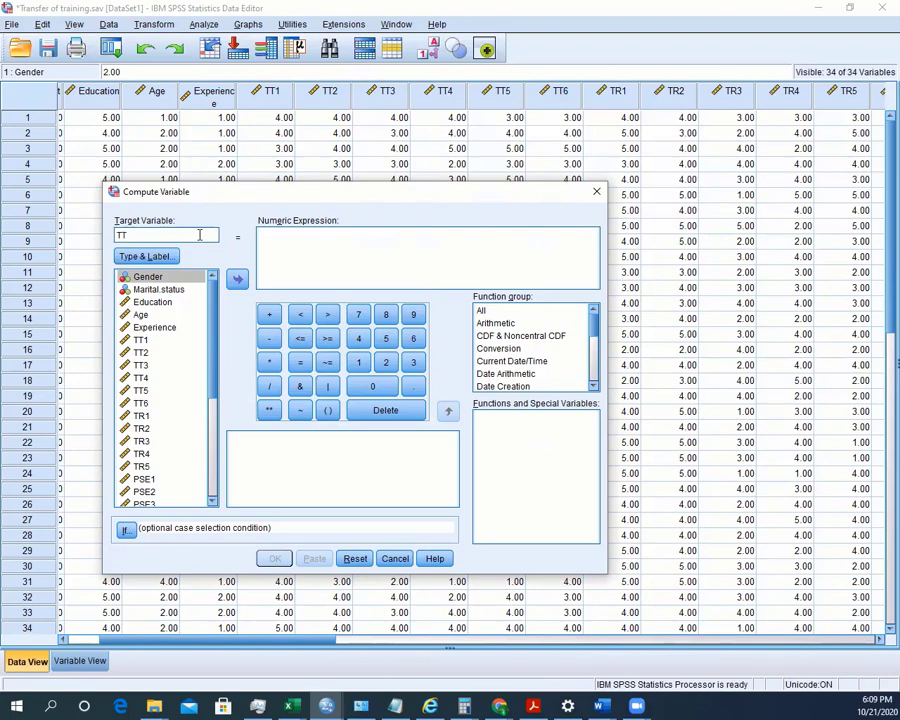
{"action": "left_click", "coordinate": [327, 410]}
{"action": "double_click", "coordinate": [138, 341]}
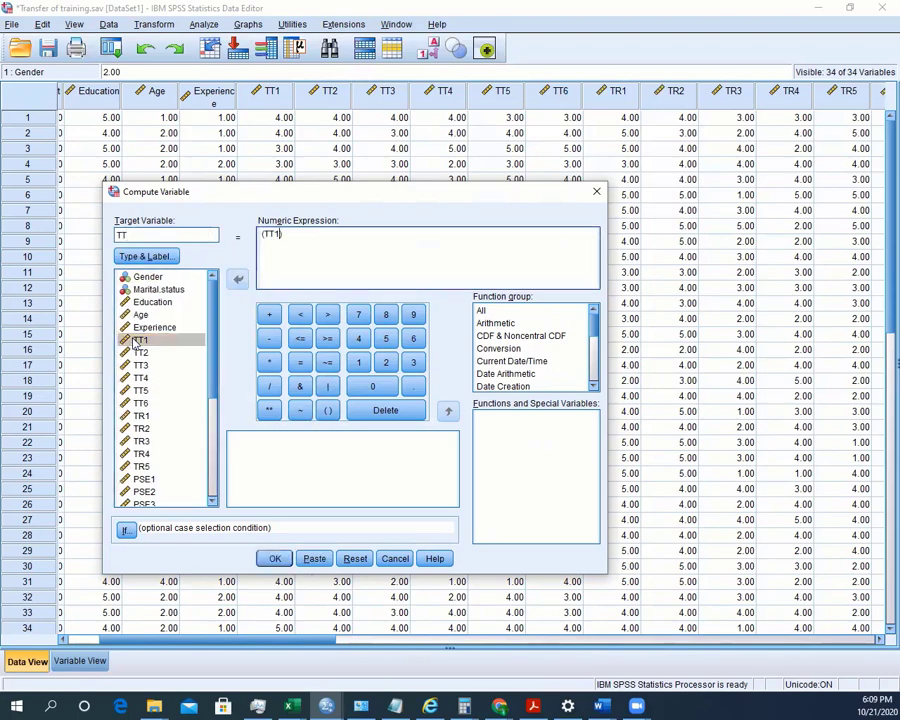
{"action": "type", "text": "+"}
{"action": "left_click", "coordinate": [141, 354]}
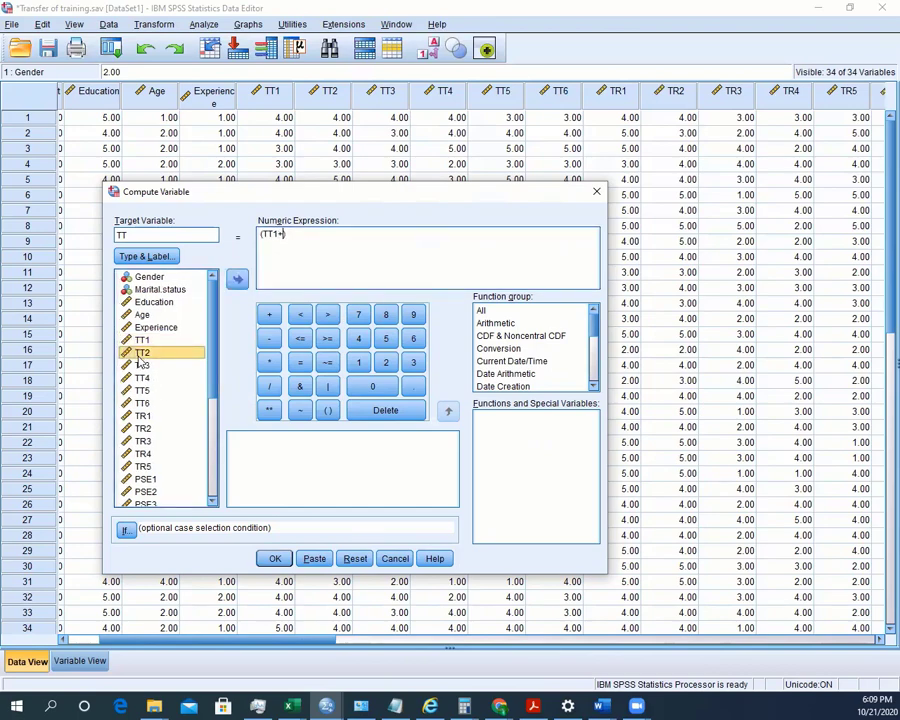
{"action": "double_click", "coordinate": [140, 357]}
Add TT3 through TT6 to the bracketed sum and divide it by 6
{"action": "type", "text": "+"}
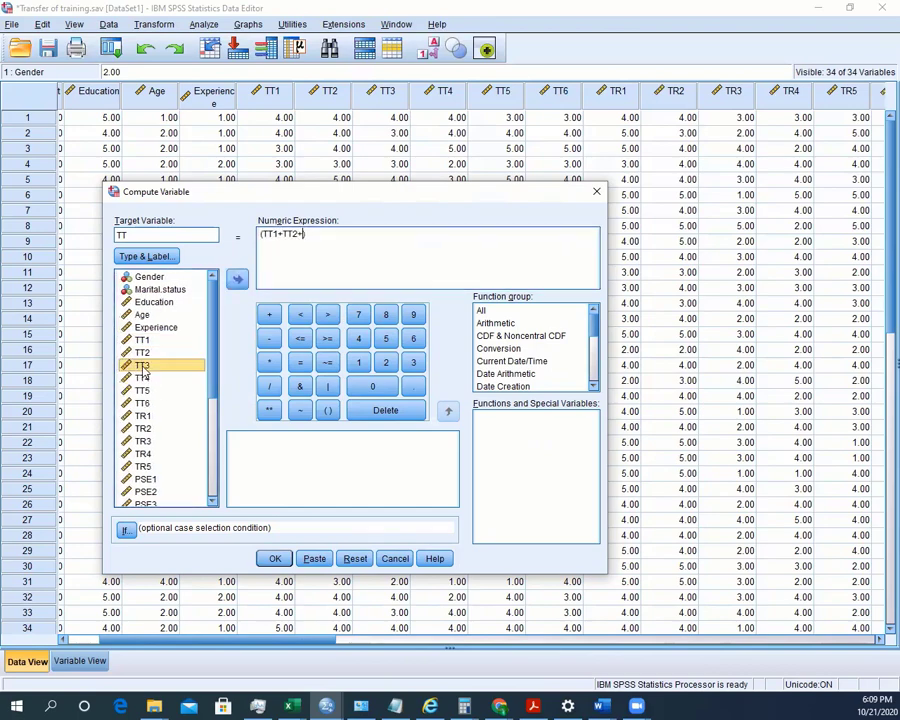
{"action": "double_click", "coordinate": [141, 365]}
{"action": "double_click", "coordinate": [141, 379]}
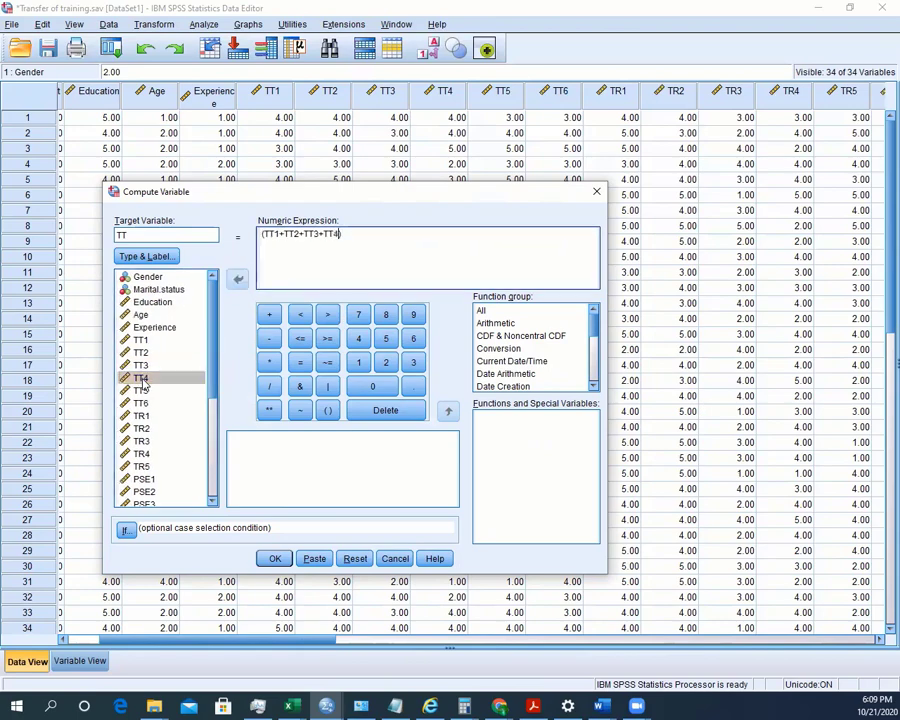
{"action": "type", "text": "+"}
{"action": "double_click", "coordinate": [141, 391]}
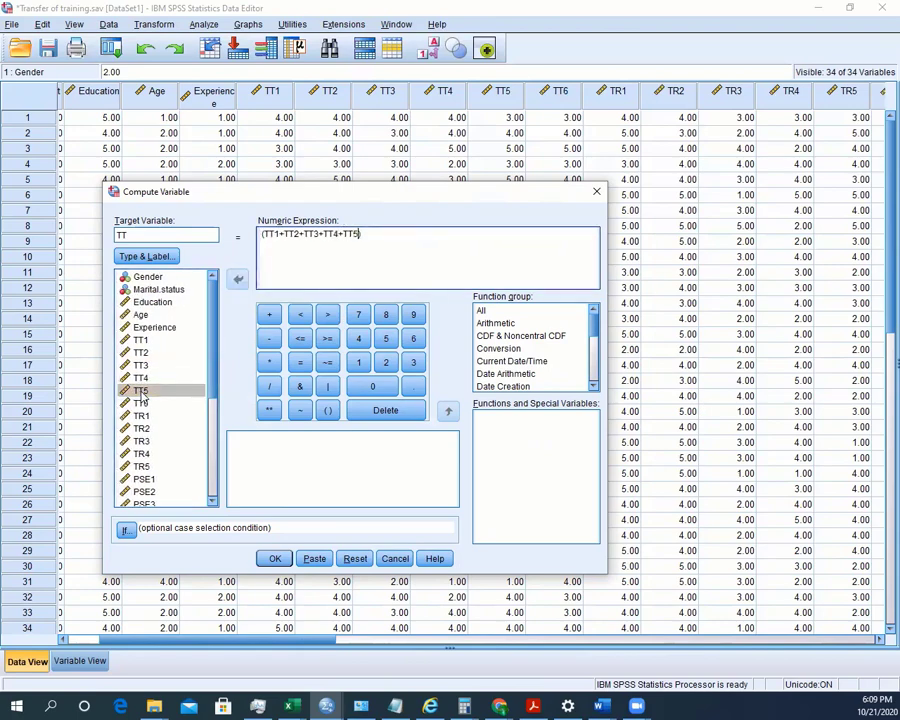
{"action": "type", "text": "+"}
{"action": "double_click", "coordinate": [141, 405]}
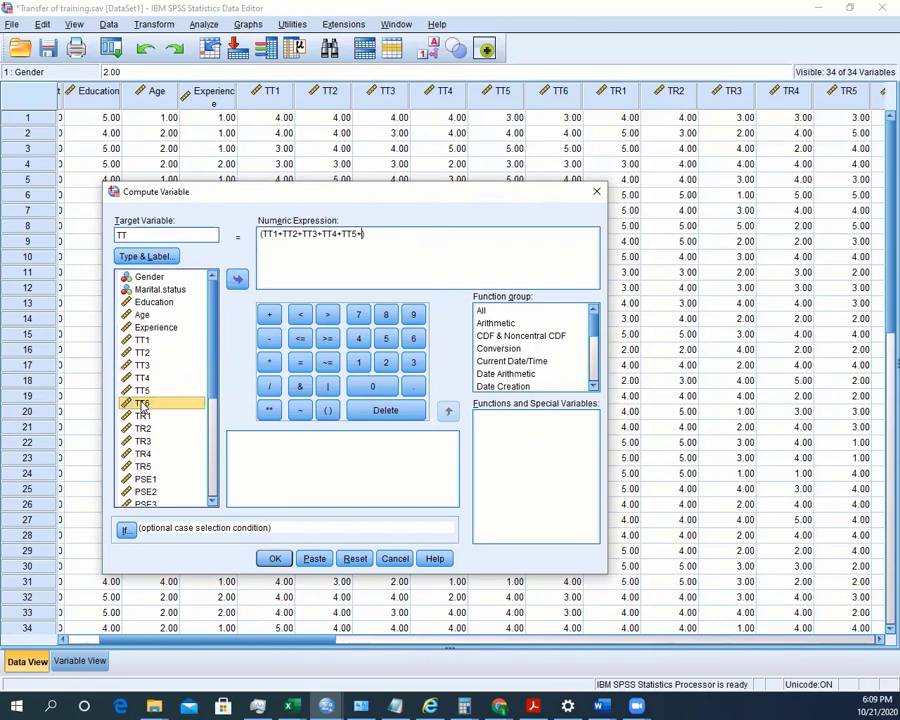
{"action": "left_click", "coordinate": [272, 386]}
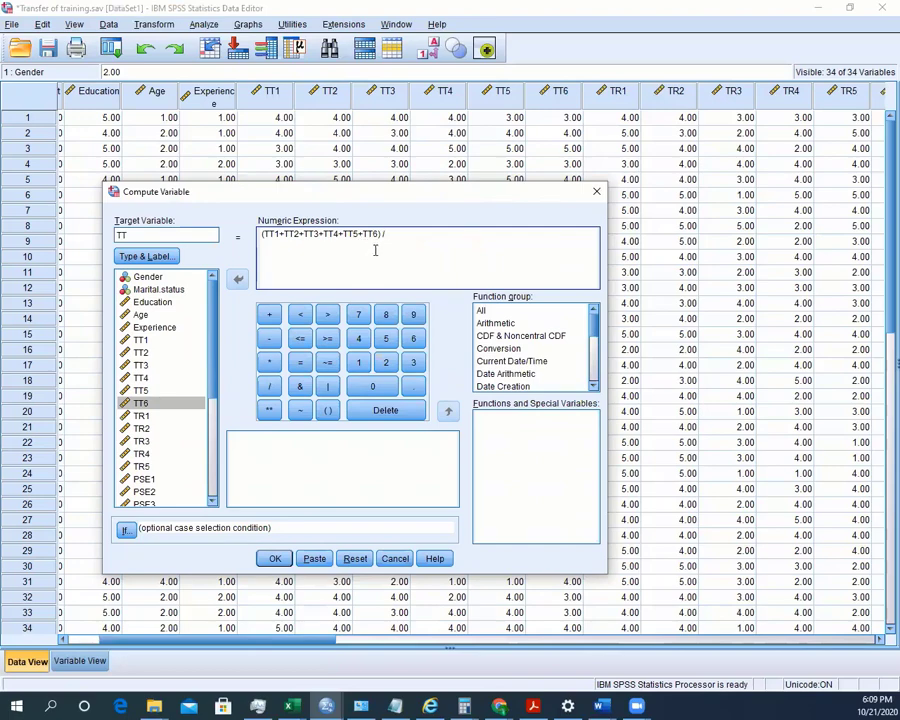
{"action": "left_click", "coordinate": [412, 340]}
Compute TT, minimize the Output Viewer, and scroll the Data View to check the TT column
{"action": "left_click", "coordinate": [276, 561]}
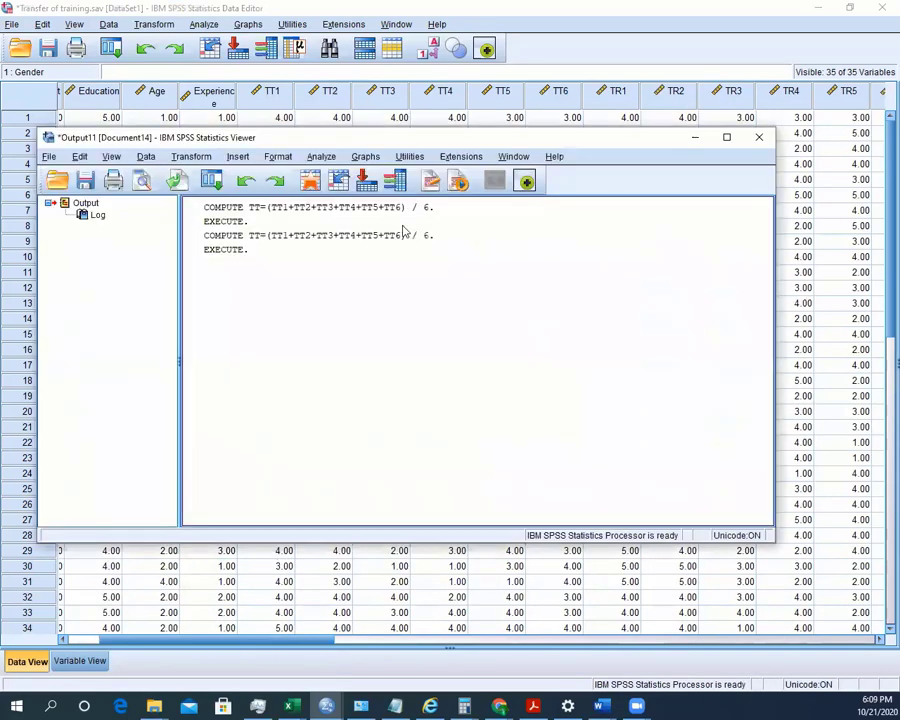
{"action": "left_click", "coordinate": [688, 137]}
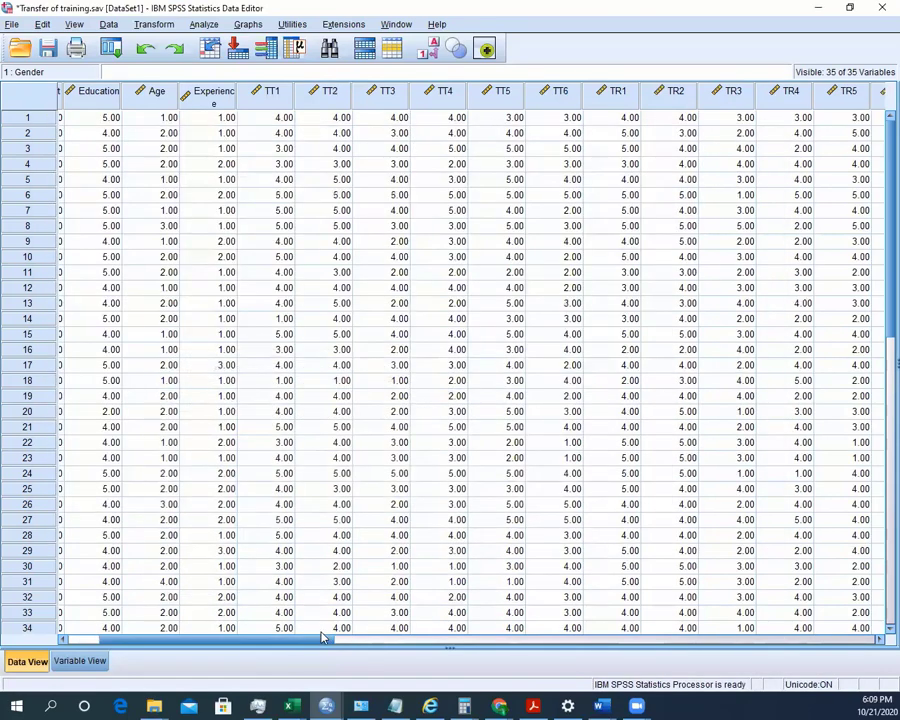
{"action": "left_click_drag", "start_coordinate": [330, 639], "coordinate": [750, 642]}
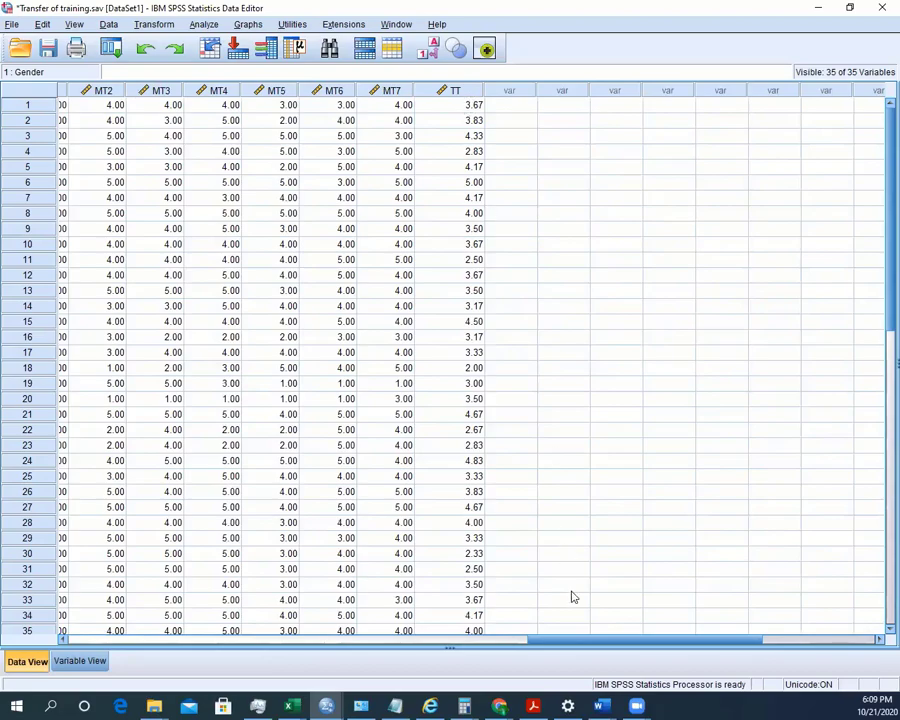
{"action": "left_click_drag", "start_coordinate": [577, 643], "coordinate": [243, 638]}
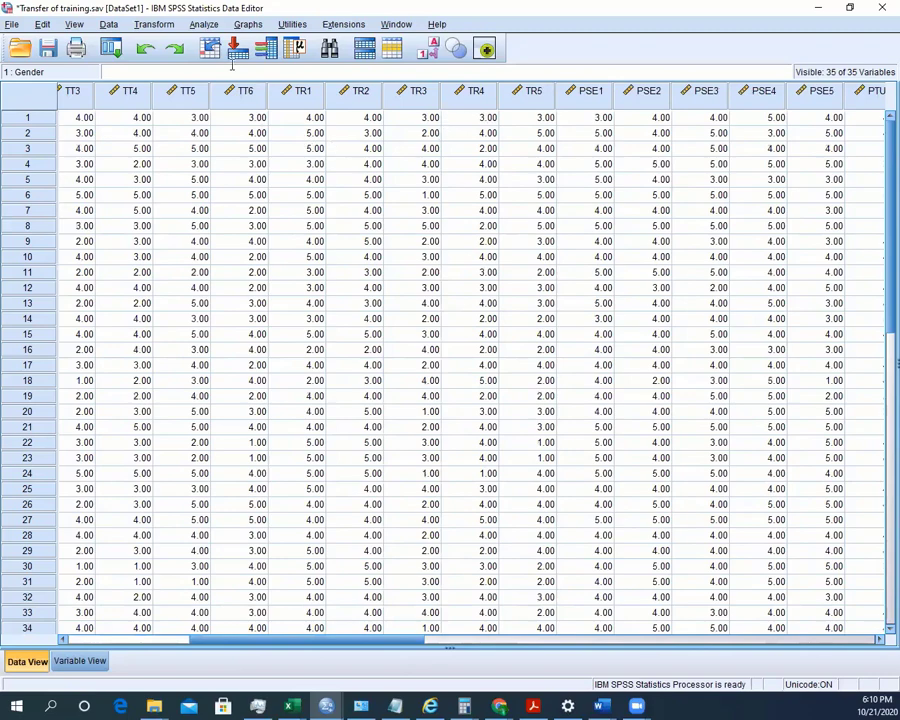
Open Compute Variable and reset it, clearing the previous TT target and expression
{"action": "left_click", "coordinate": [154, 24]}
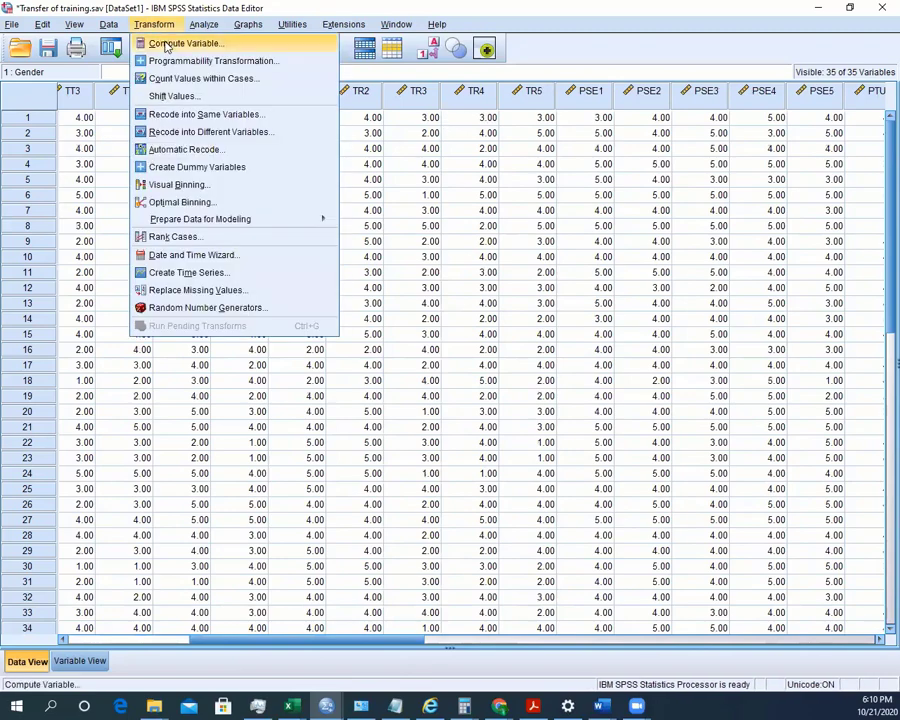
{"action": "left_click", "coordinate": [167, 46]}
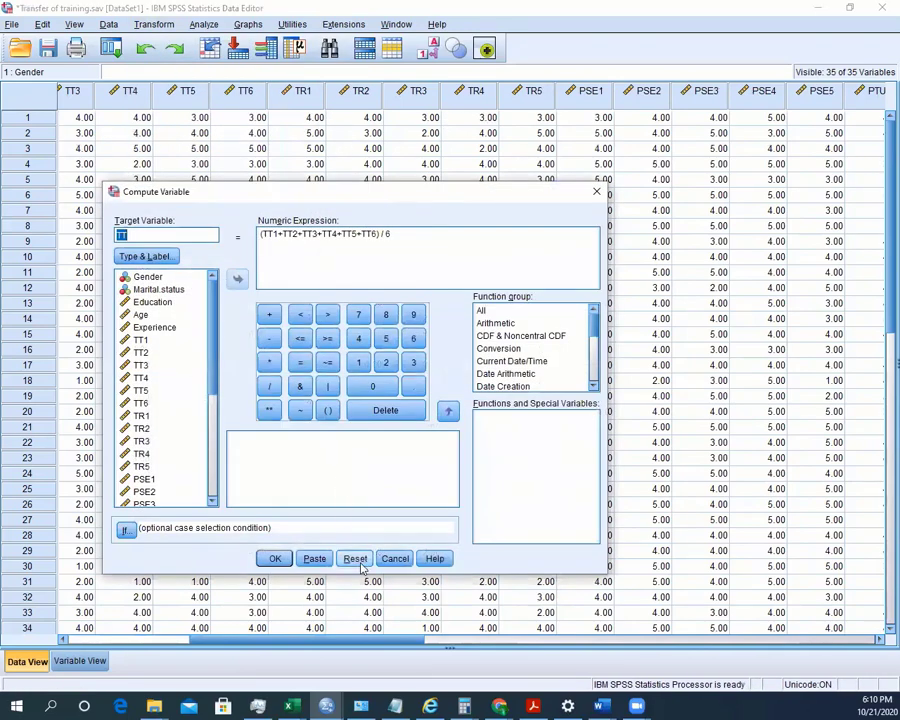
{"action": "left_click", "coordinate": [360, 562]}
{"action": "scroll", "coordinate": [176, 462], "scroll_direction": "down", "scroll_amount": 1}
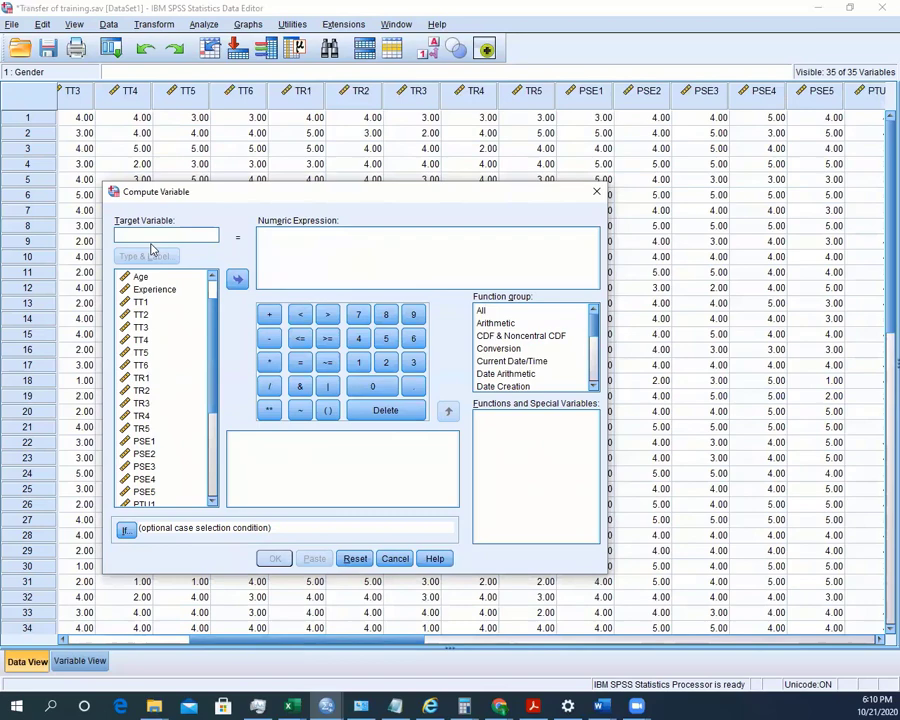
Name the target variable TR and enter TR1 + TR2 + TR3 in the expression
{"action": "type", "text": "TR"}
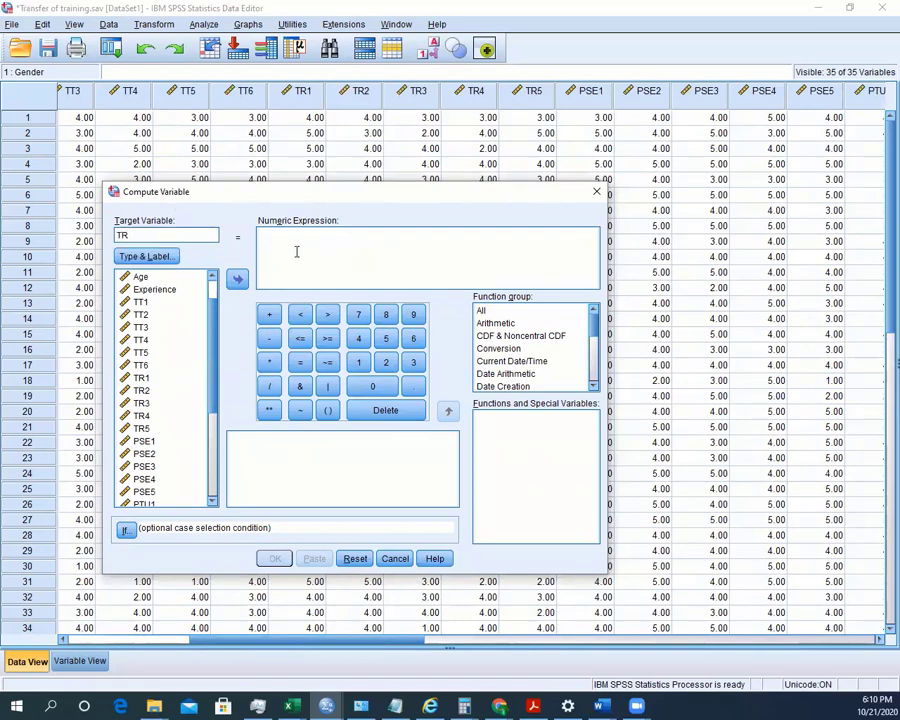
{"action": "left_click", "coordinate": [262, 233]}
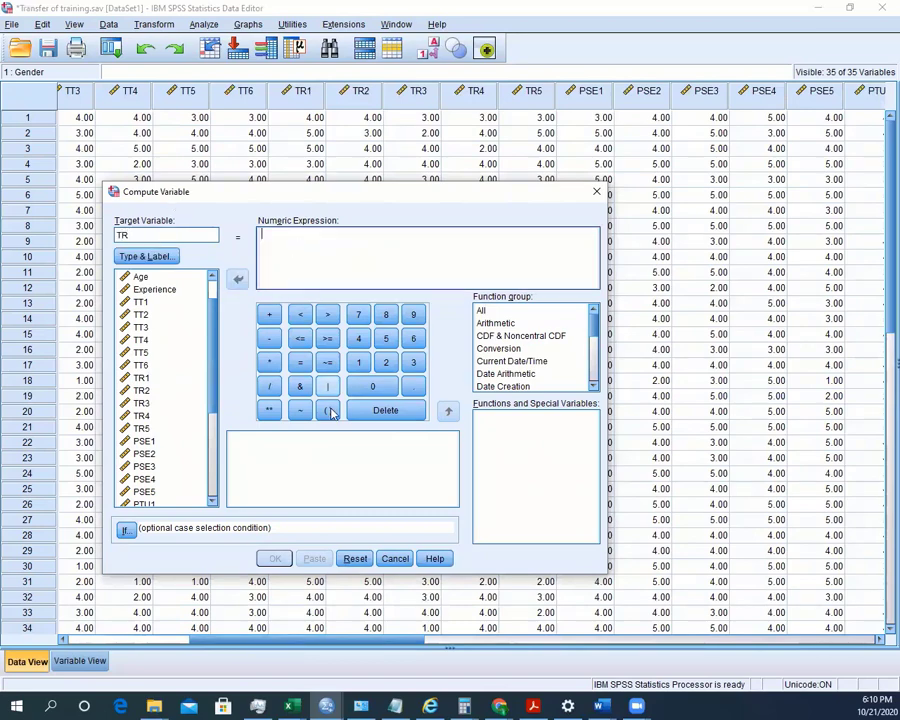
{"action": "double_click", "coordinate": [143, 378]}
{"action": "type", "text": "+"}
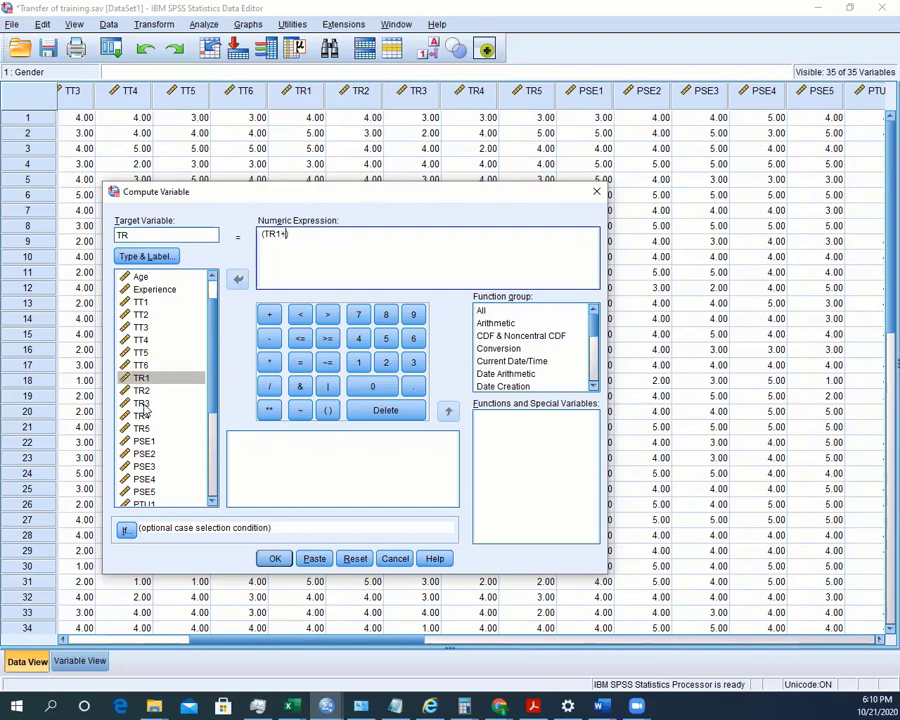
{"action": "double_click", "coordinate": [142, 391]}
{"action": "type", "text": "+"}
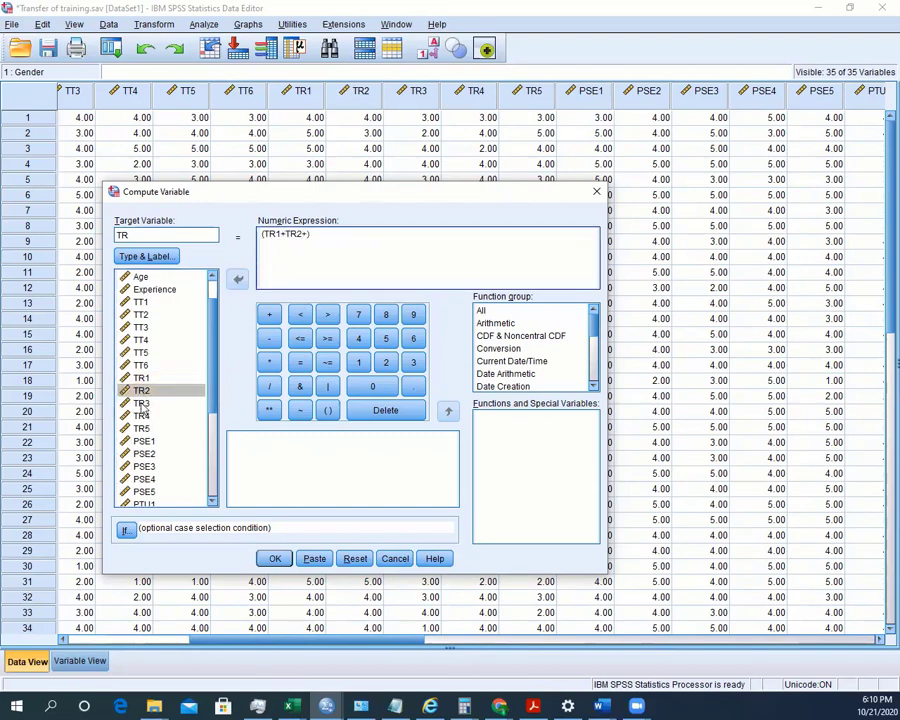
{"action": "double_click", "coordinate": [143, 404]}
{"action": "type", "text": "+"}
Add TR4 and TR5, divide the sum by 5, and compute TR
{"action": "left_click", "coordinate": [143, 416]}
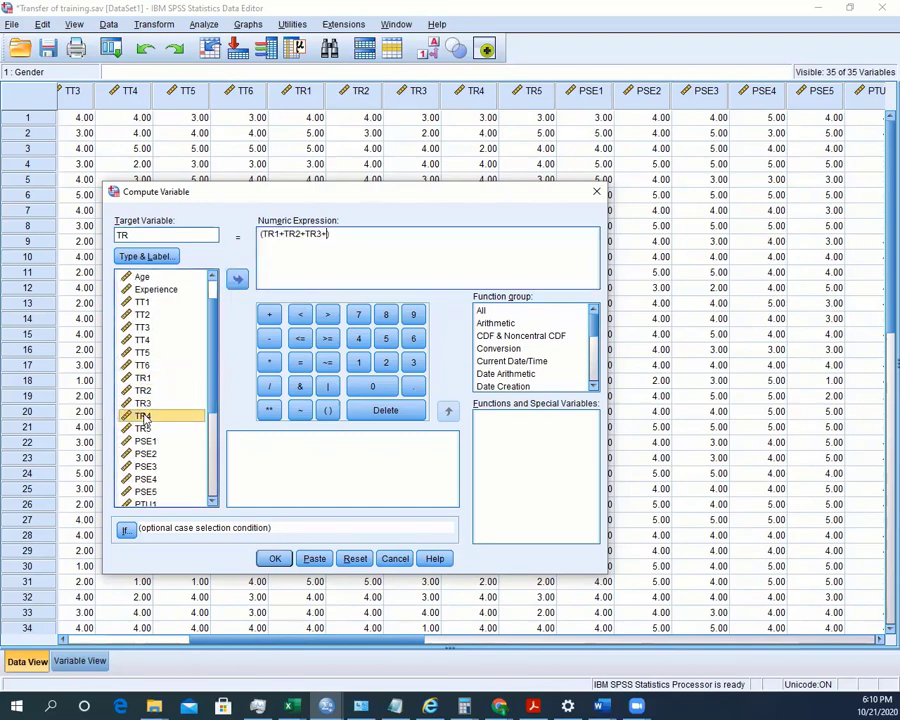
{"action": "double_click", "coordinate": [143, 416]}
{"action": "type", "text": "+"}
{"action": "left_click", "coordinate": [145, 429]}
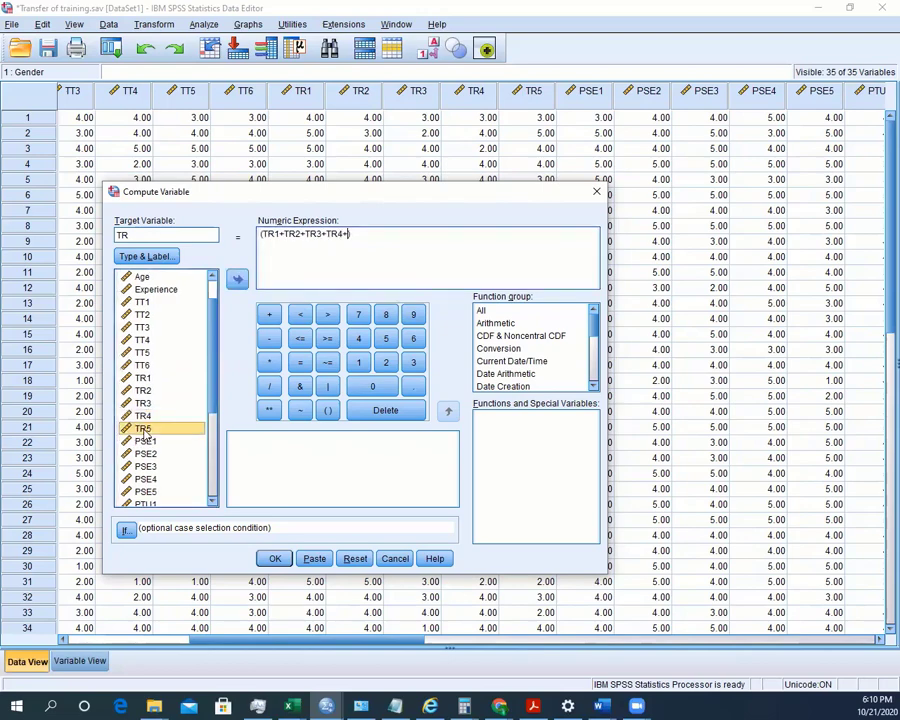
{"action": "double_click", "coordinate": [145, 429]}
{"action": "left_click", "coordinate": [382, 235]}
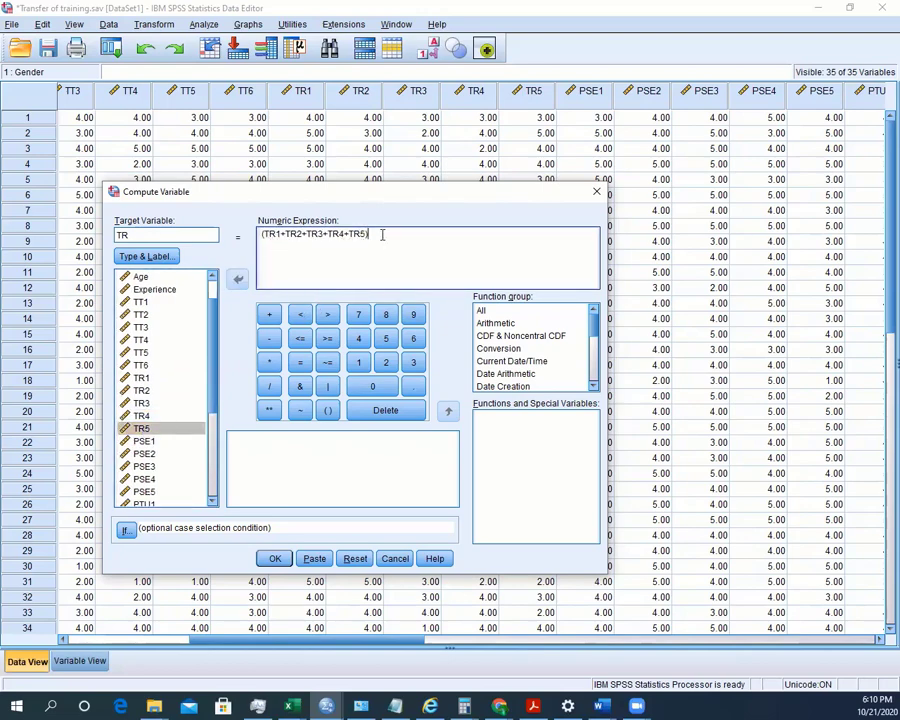
{"action": "left_click", "coordinate": [269, 386]}
{"action": "left_click", "coordinate": [385, 340]}
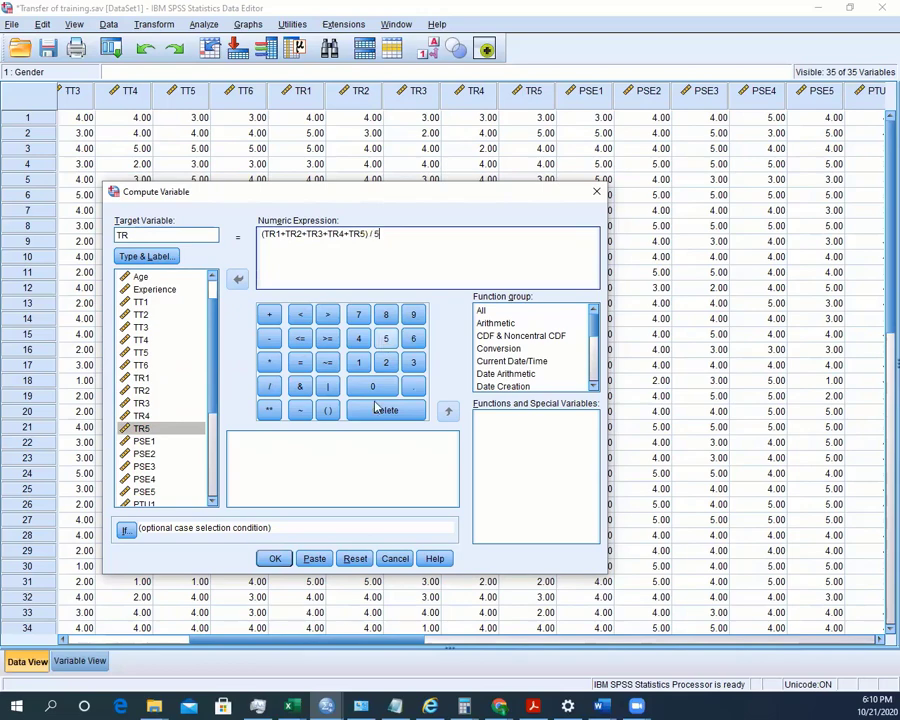
{"action": "left_click", "coordinate": [275, 559]}
Minimize the Output Viewer and scroll to show the new TR column beside TT
{"action": "left_click", "coordinate": [693, 137]}
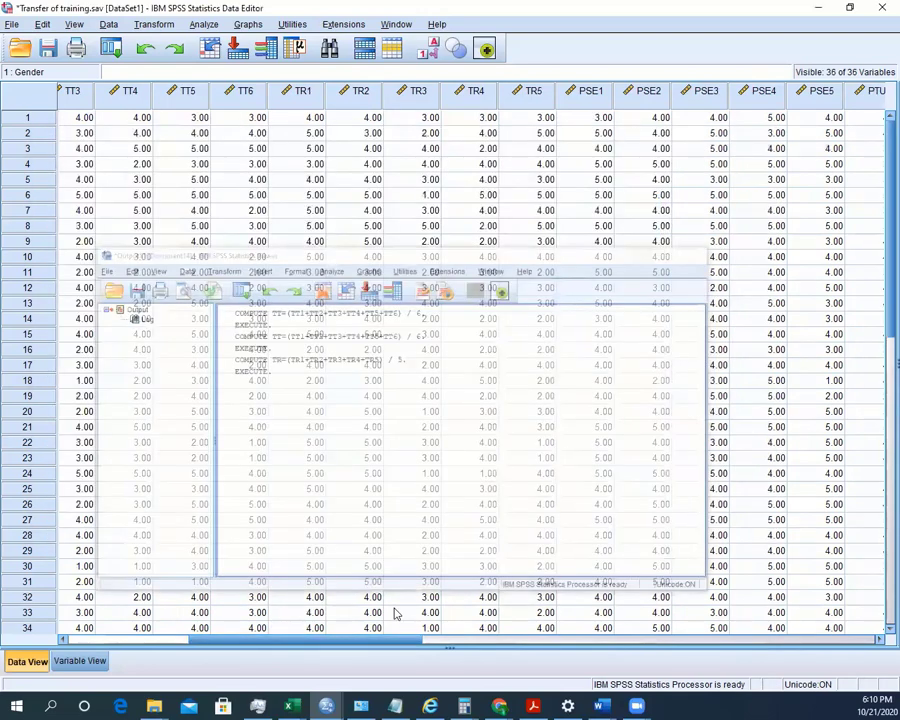
{"action": "left_click", "coordinate": [697, 638]}
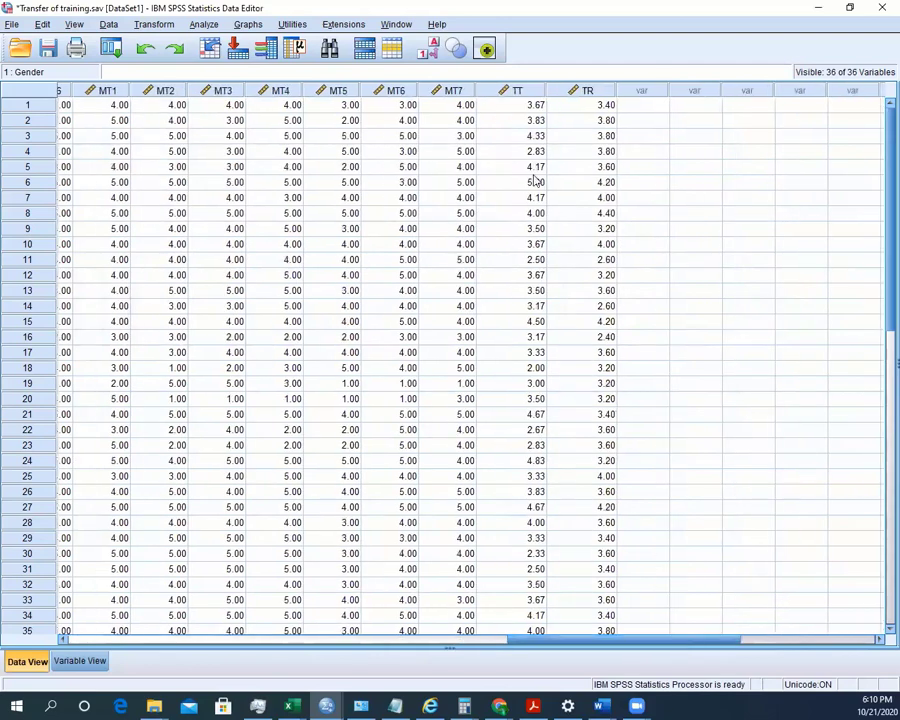